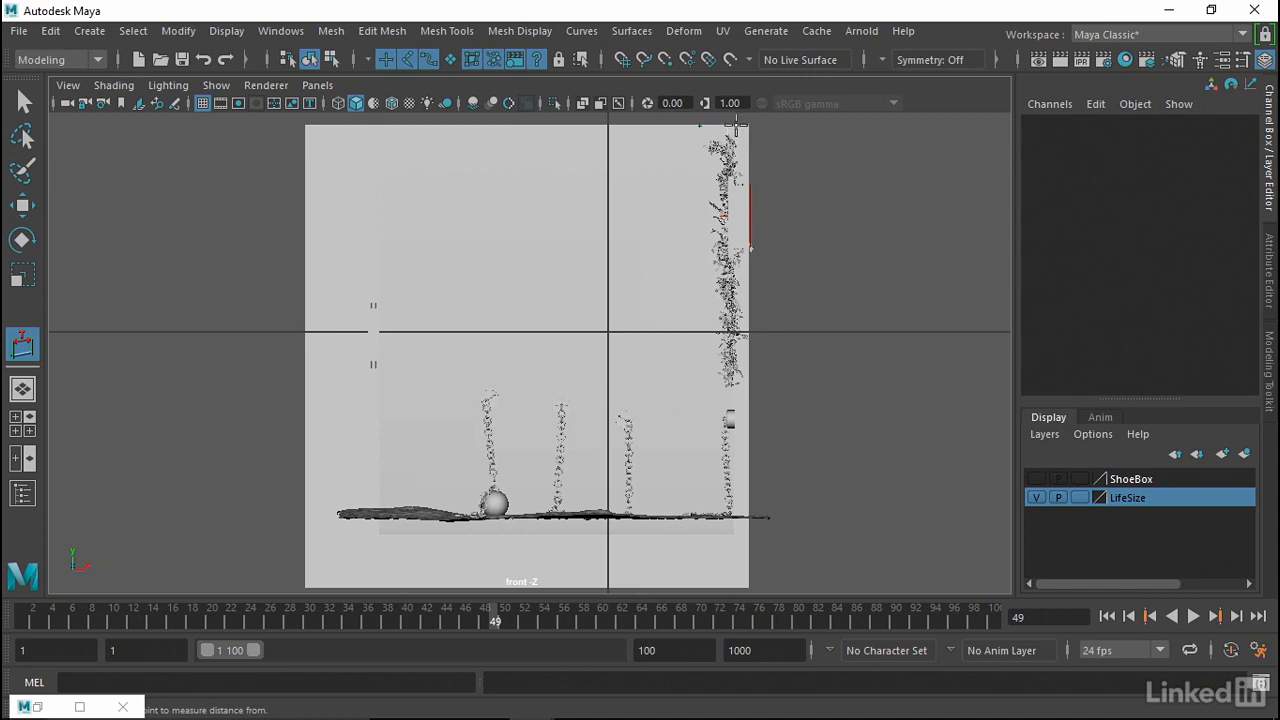
- Measure the life-size room's full height in the front view, and convert 328 centimeters to feet in Calculator
click(736, 127)
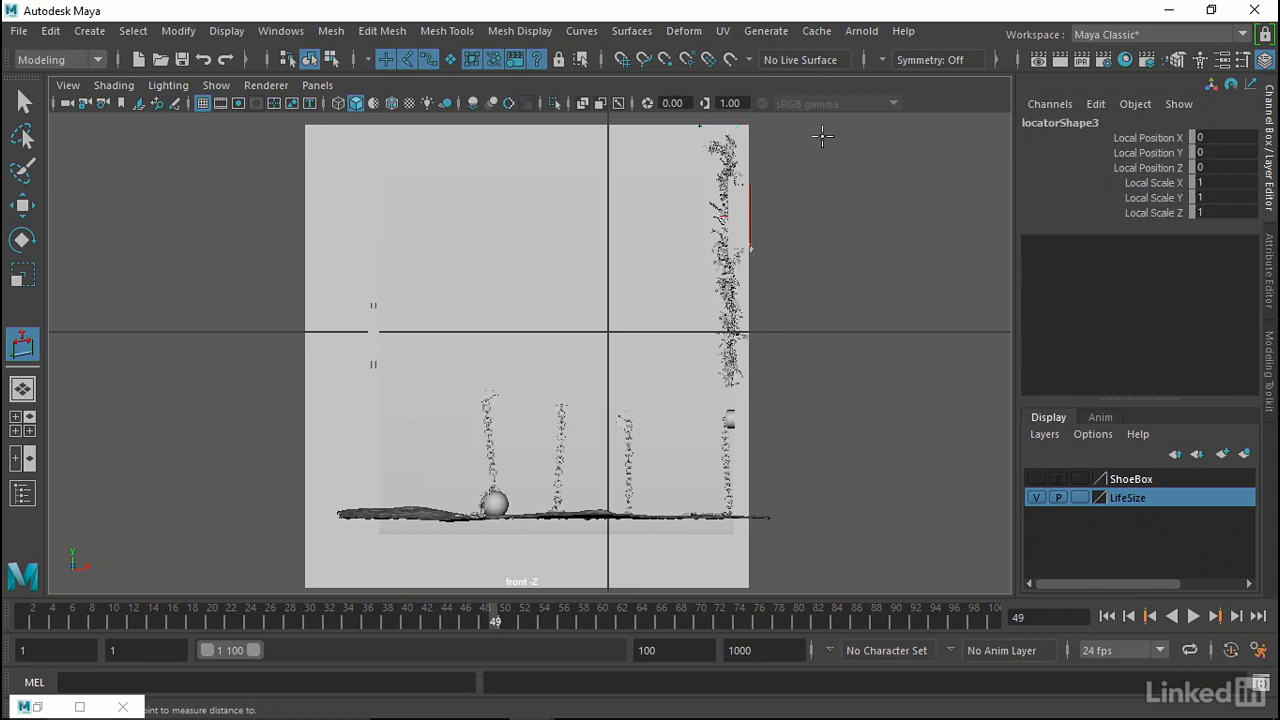
click(738, 588)
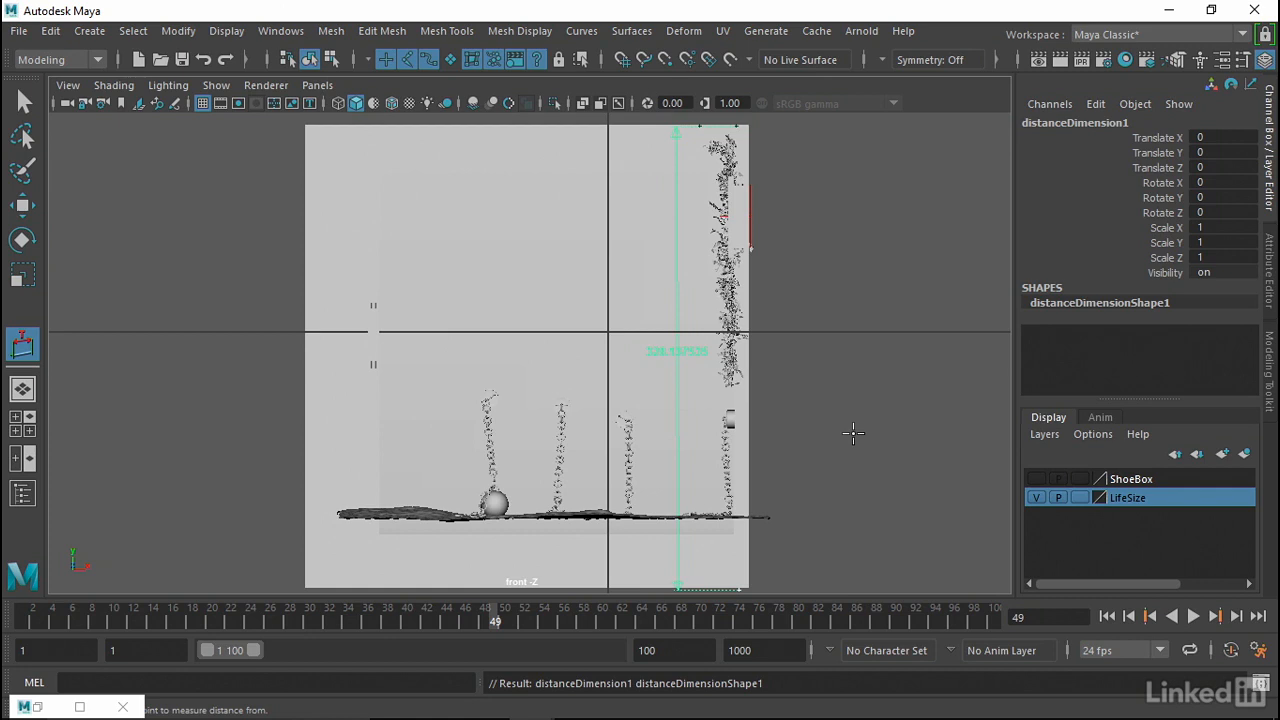
key(alt+Tab)
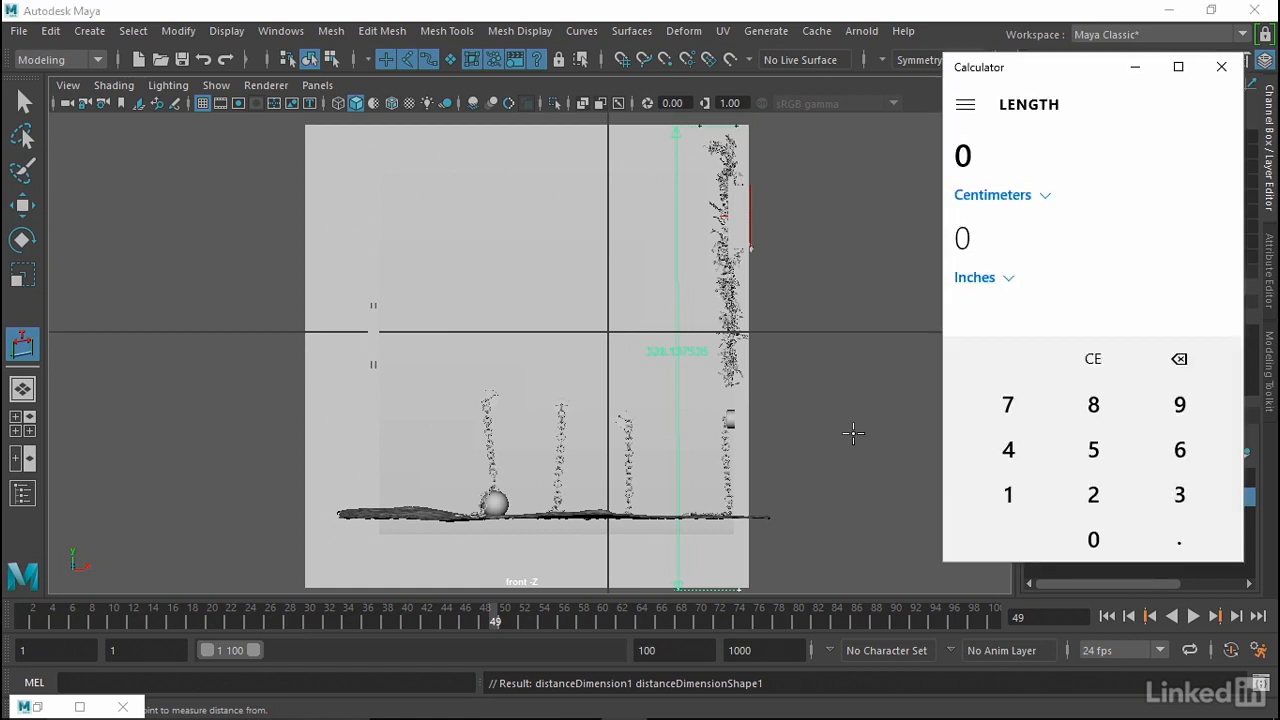
text(328)
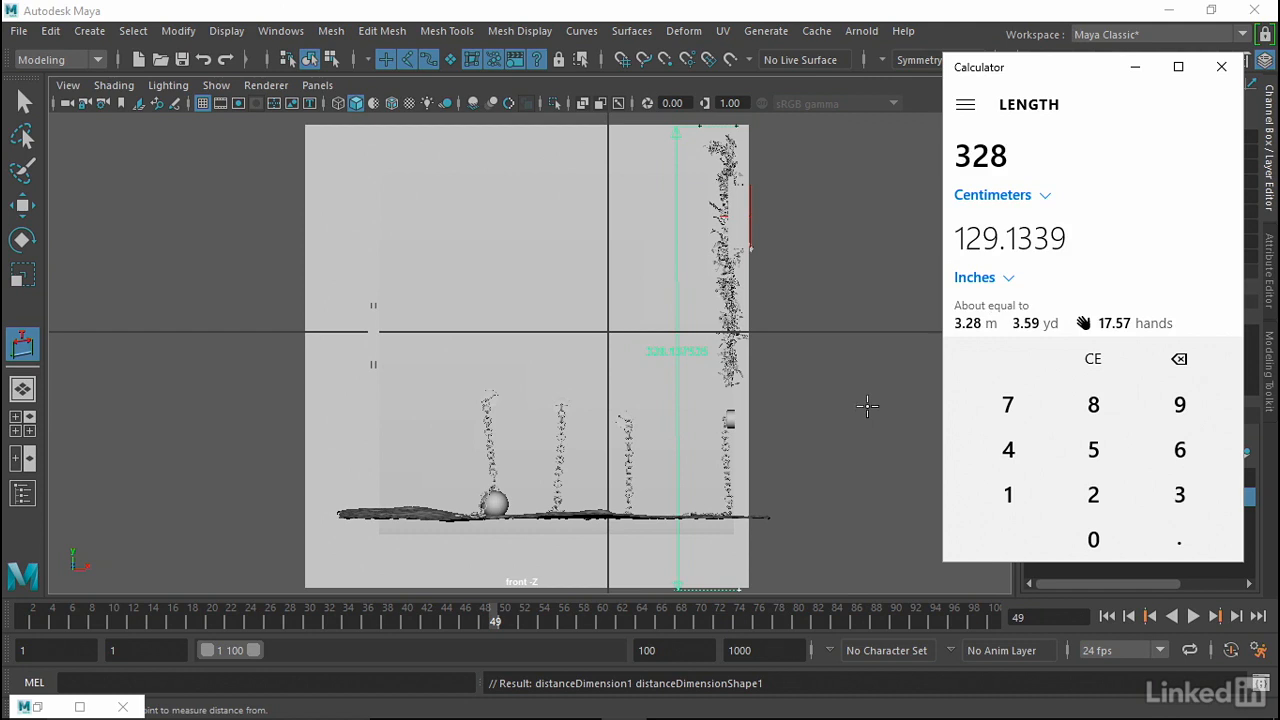
click(1008, 287)
click(1008, 309)
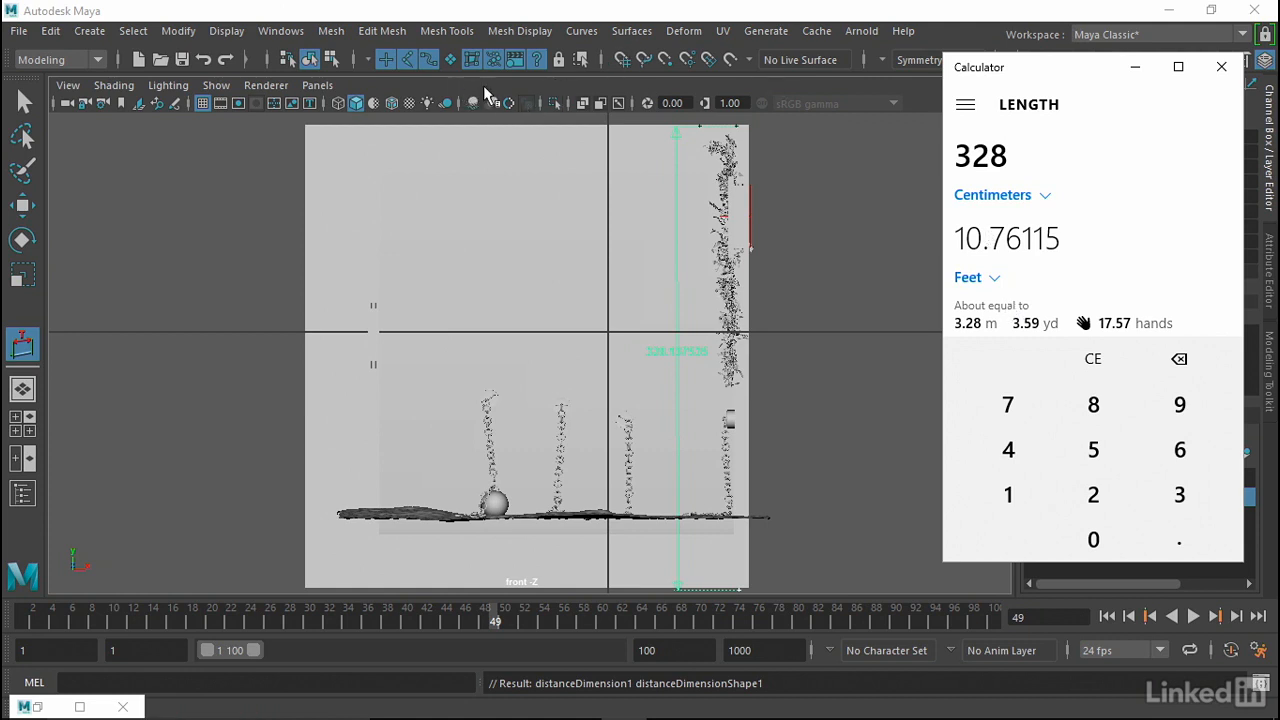
click(1135, 67)
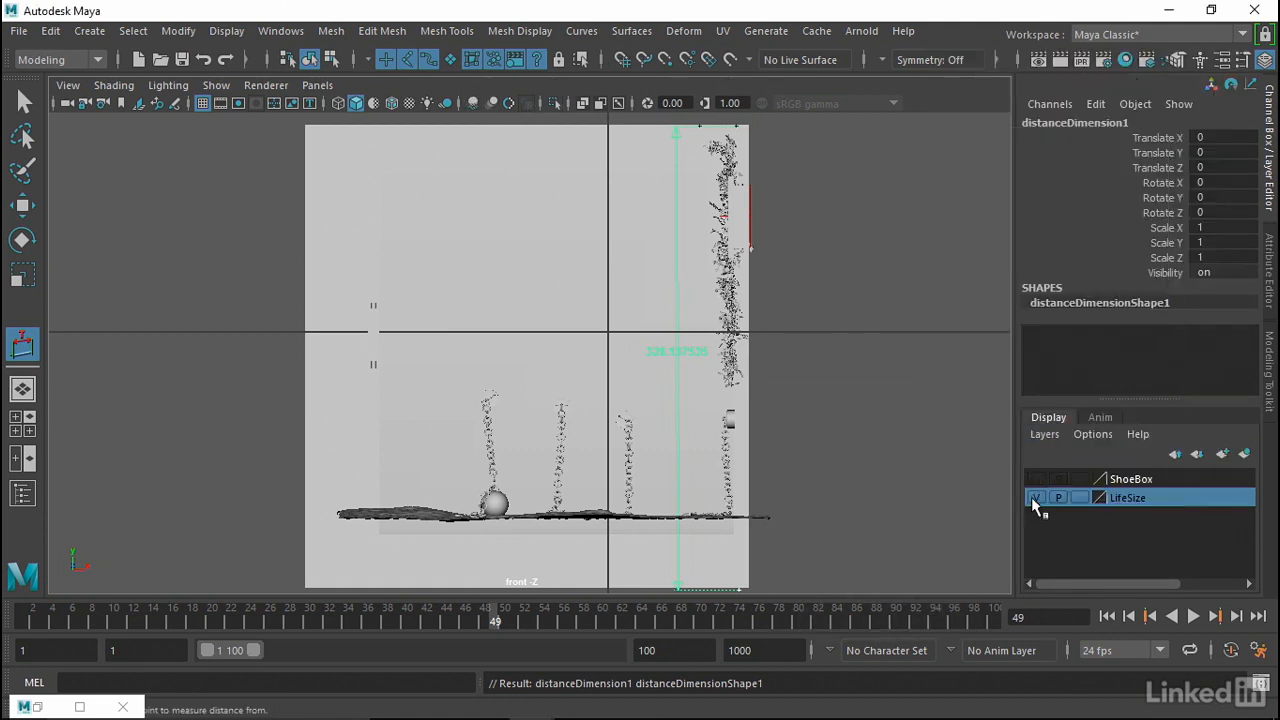
- Hide the LifeSize layer and show the ShoeBox layer, with the small room in the perspective view
click(1034, 497)
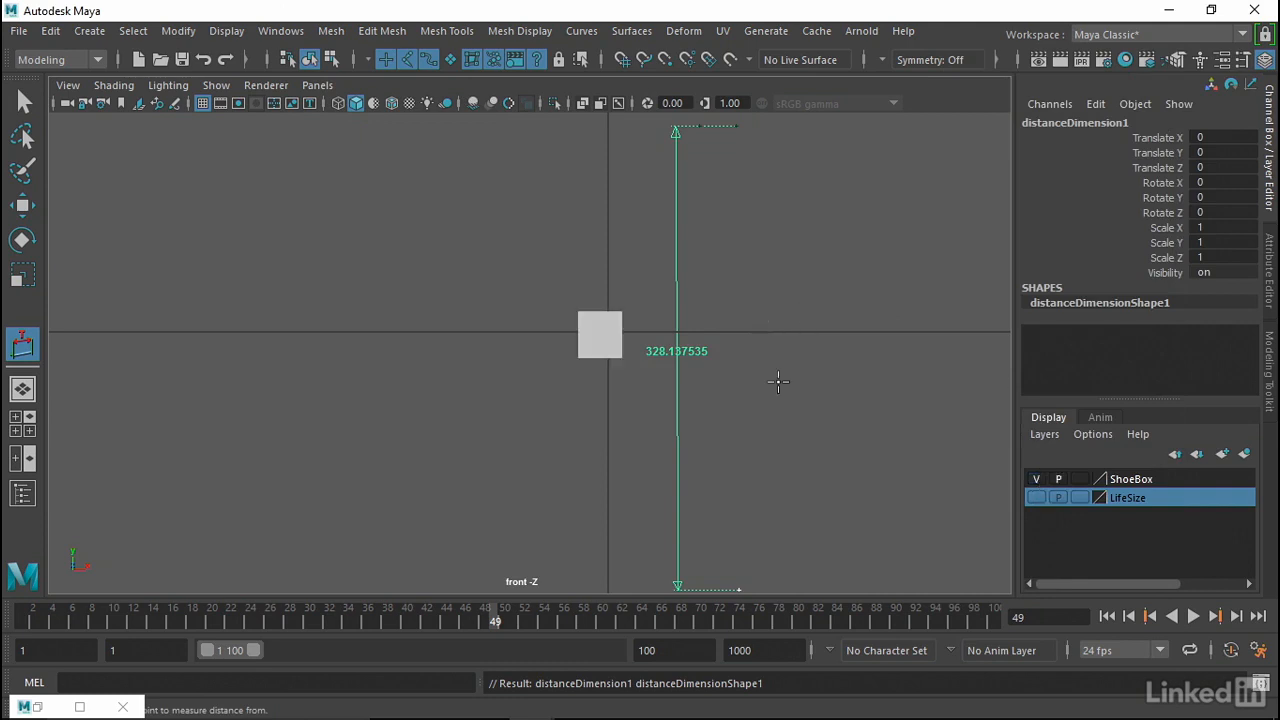
key(space)
drag(607, 335, 606, 288)
scroll(771, 371, up, 15)
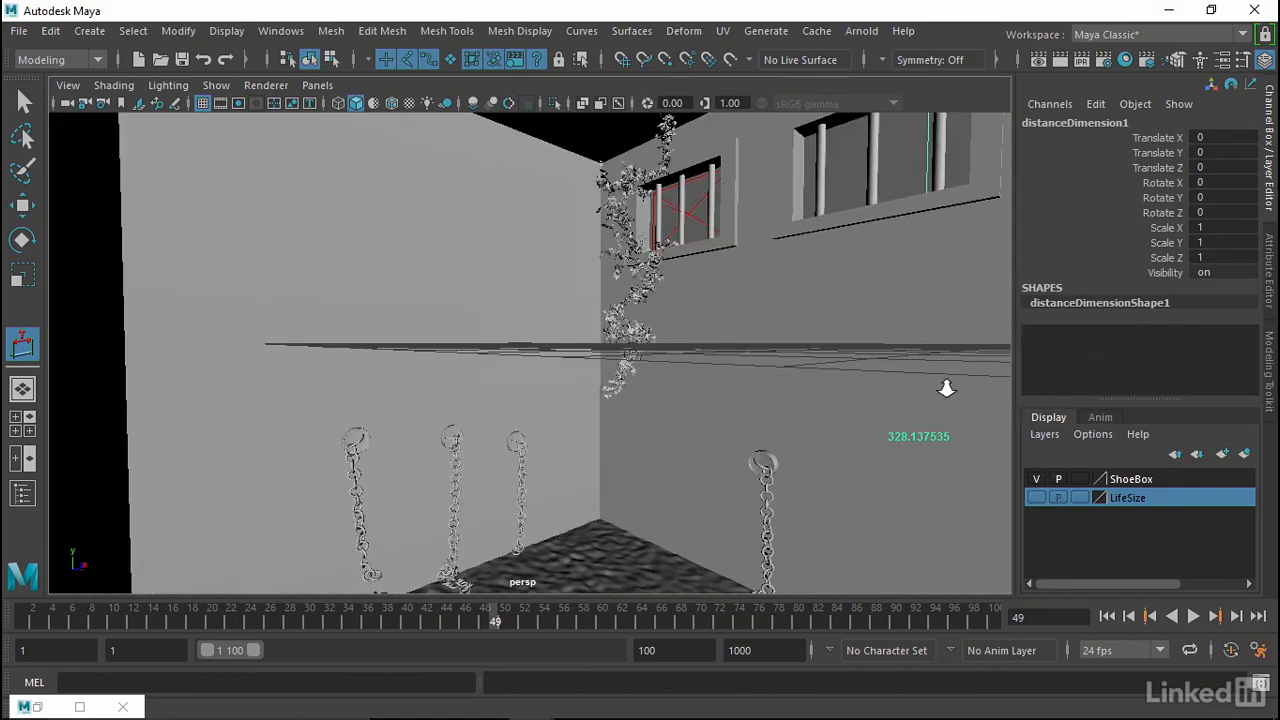
alt+right_drag(946, 389, 511, 367)
alt+drag(511, 367, 582, 342)
- Measure the shoebox room's full height in the side view with a distance dimension
key(space)
key(space)
key(space)
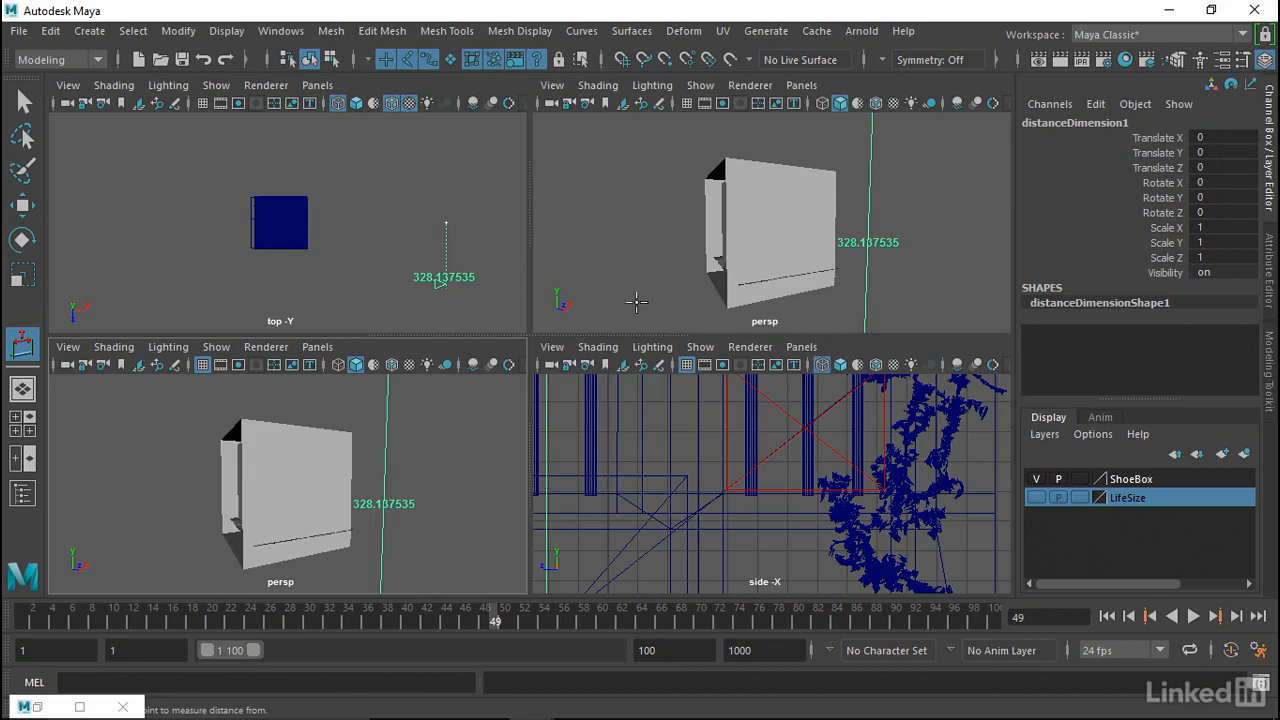
key(space)
alt+right_drag(677, 367, 100, 268)
alt+right_drag(610, 338, 571, 334)
alt+middle_drag(571, 334, 666, 214)
alt+right_drag(520, 198, 387, 184)
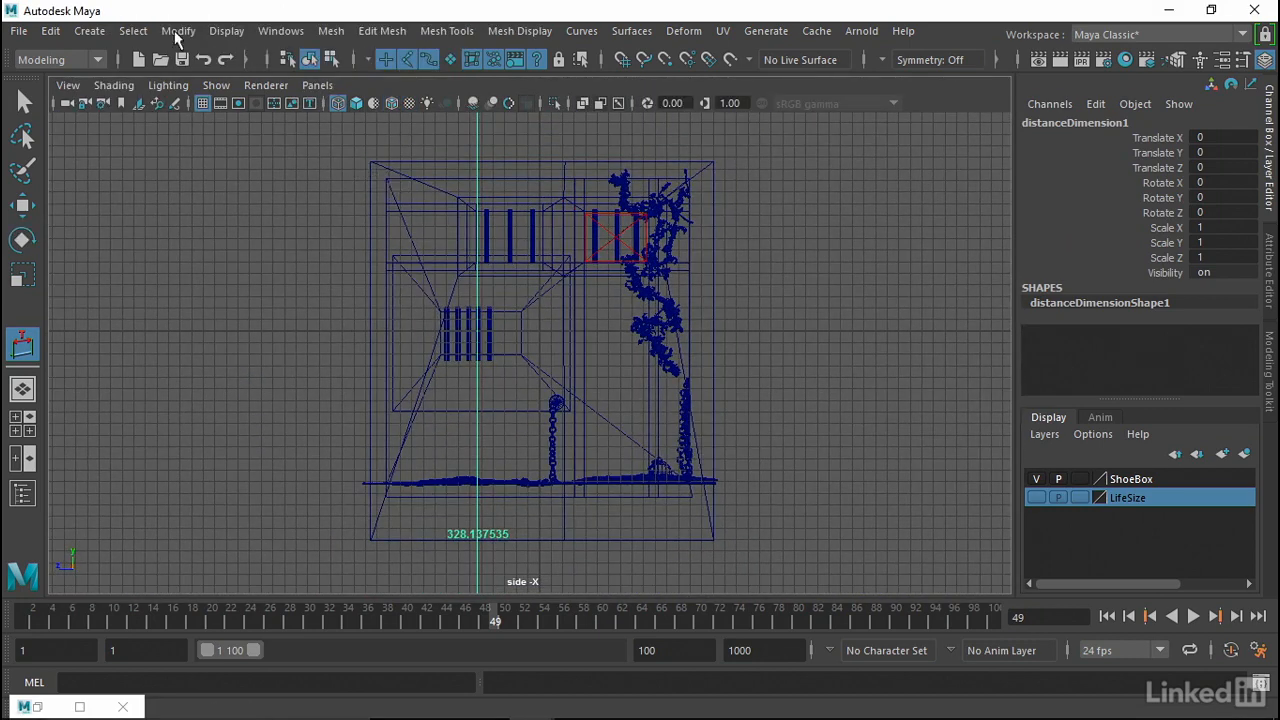
click(103, 38)
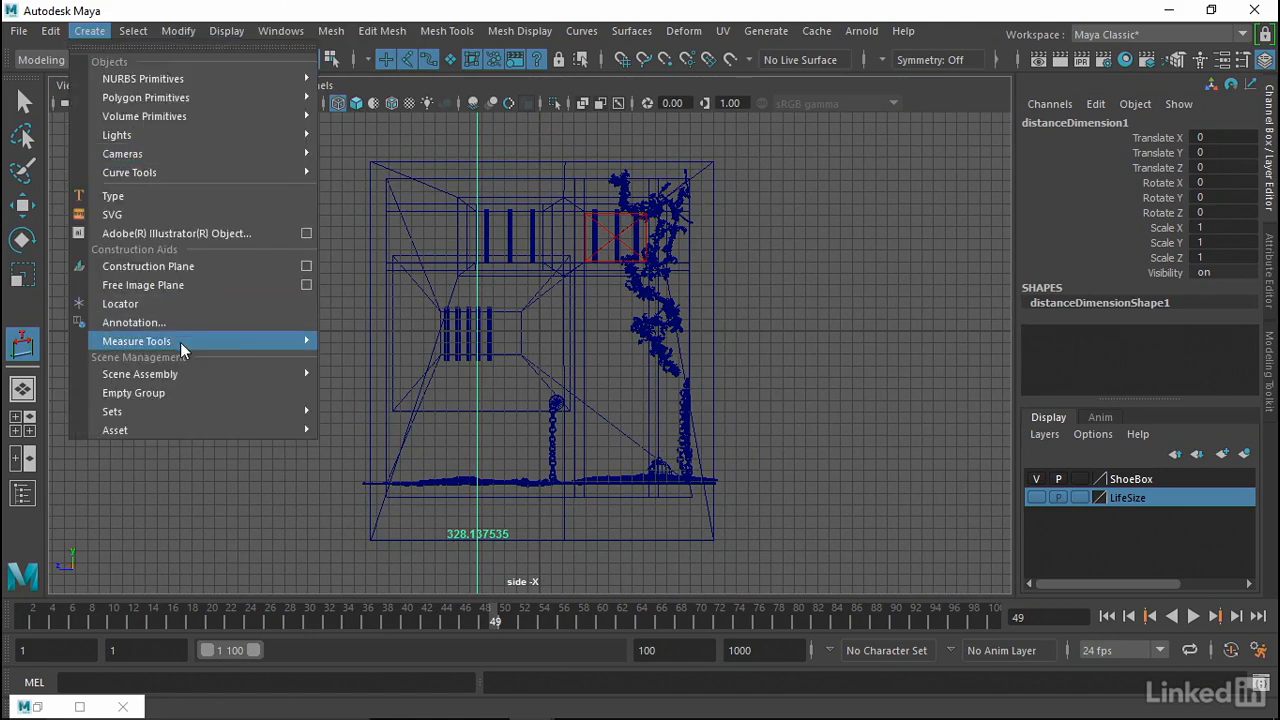
mouse_move(183, 342)
click(371, 358)
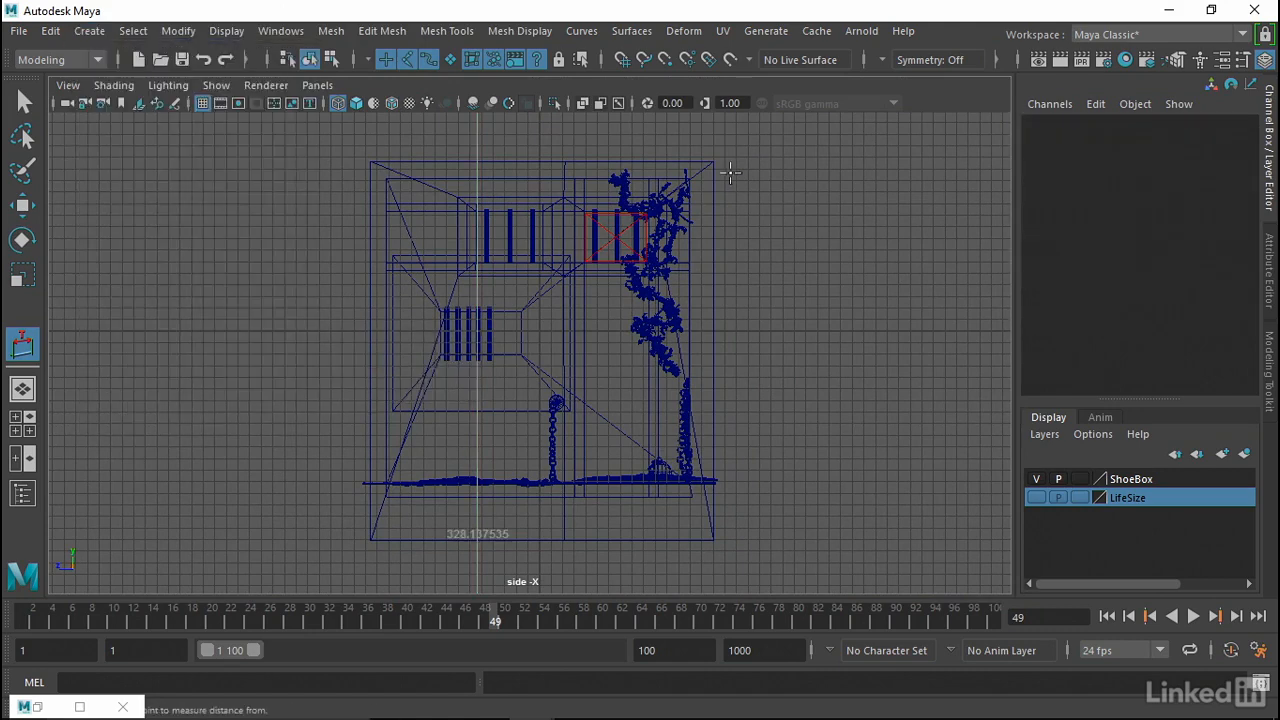
click(676, 161)
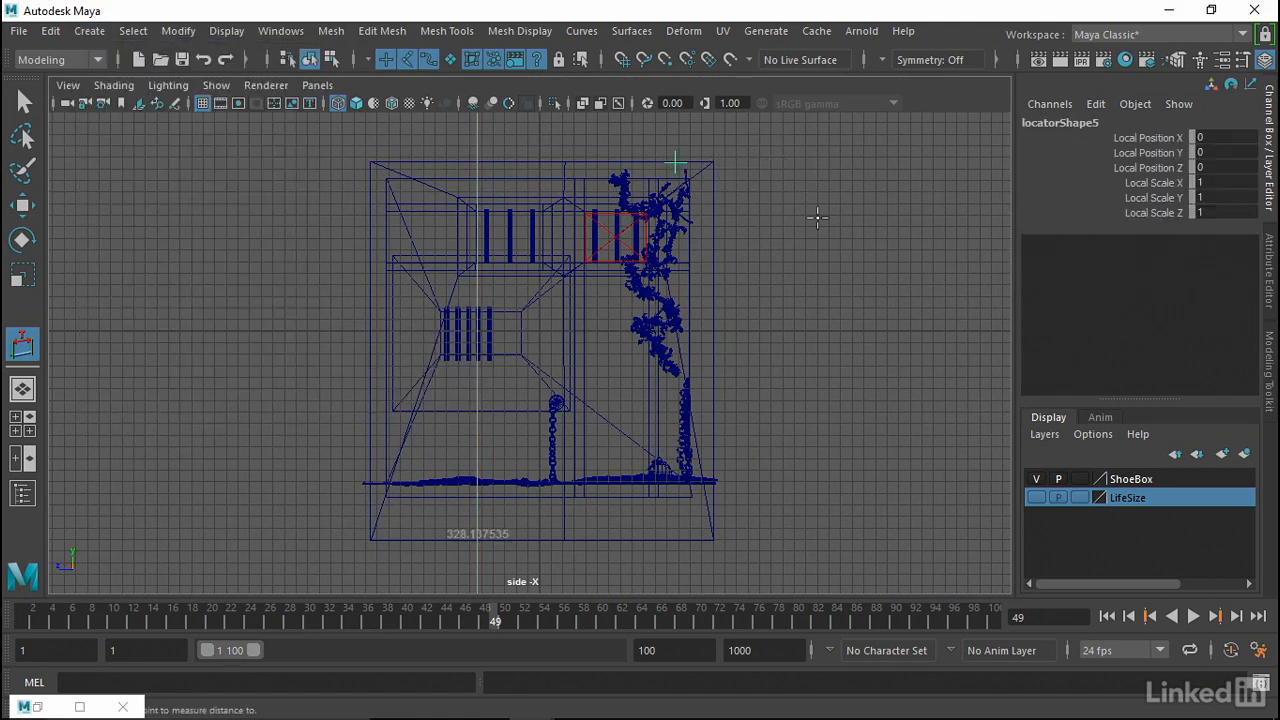
click(685, 540)
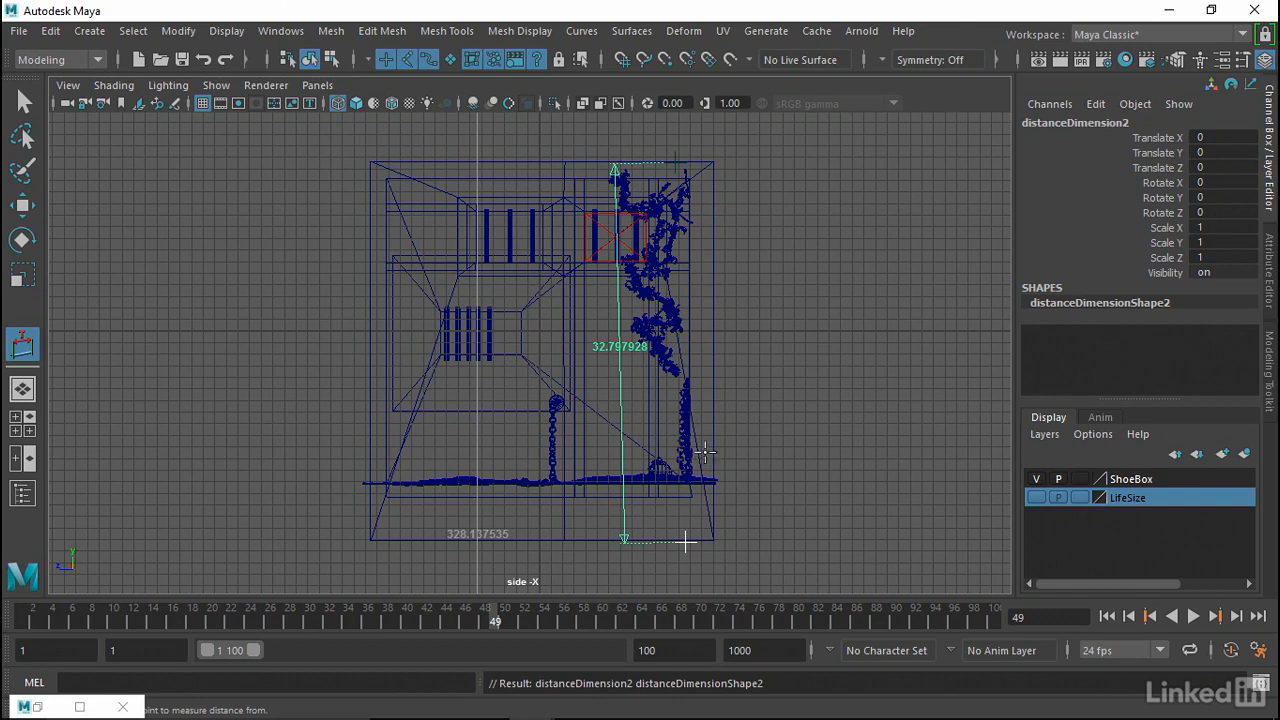
- Switch to Calculator, convert 32 centimeters to feet and to inches, and return to Maya
key(alt+Tab)
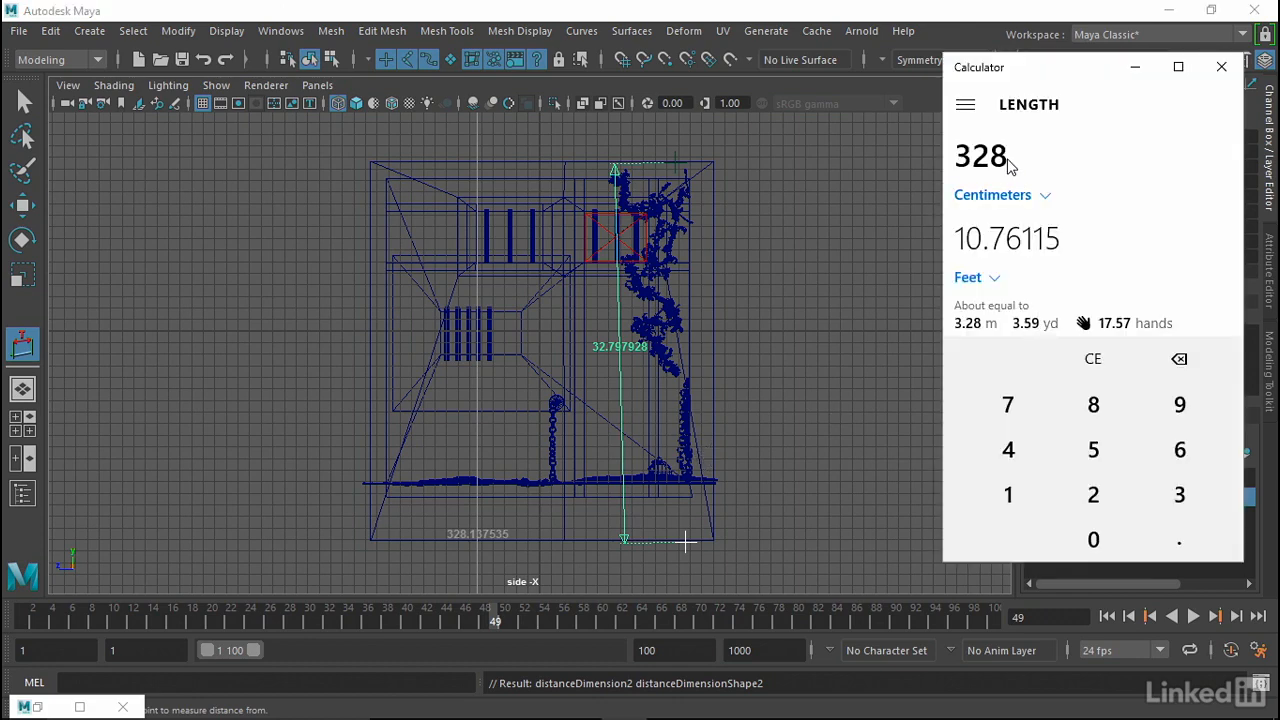
key(BackSpace)
key(BackSpace)
key(BackSpace)
text(32)
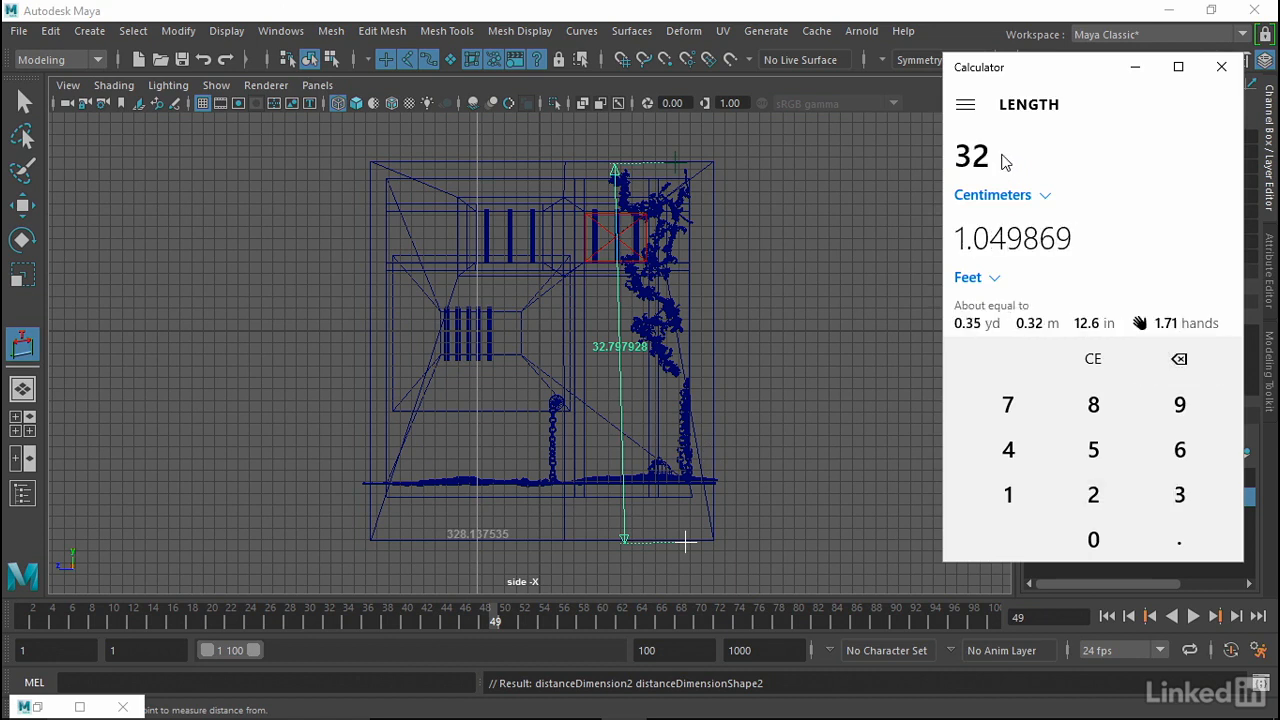
click(997, 277)
click(998, 250)
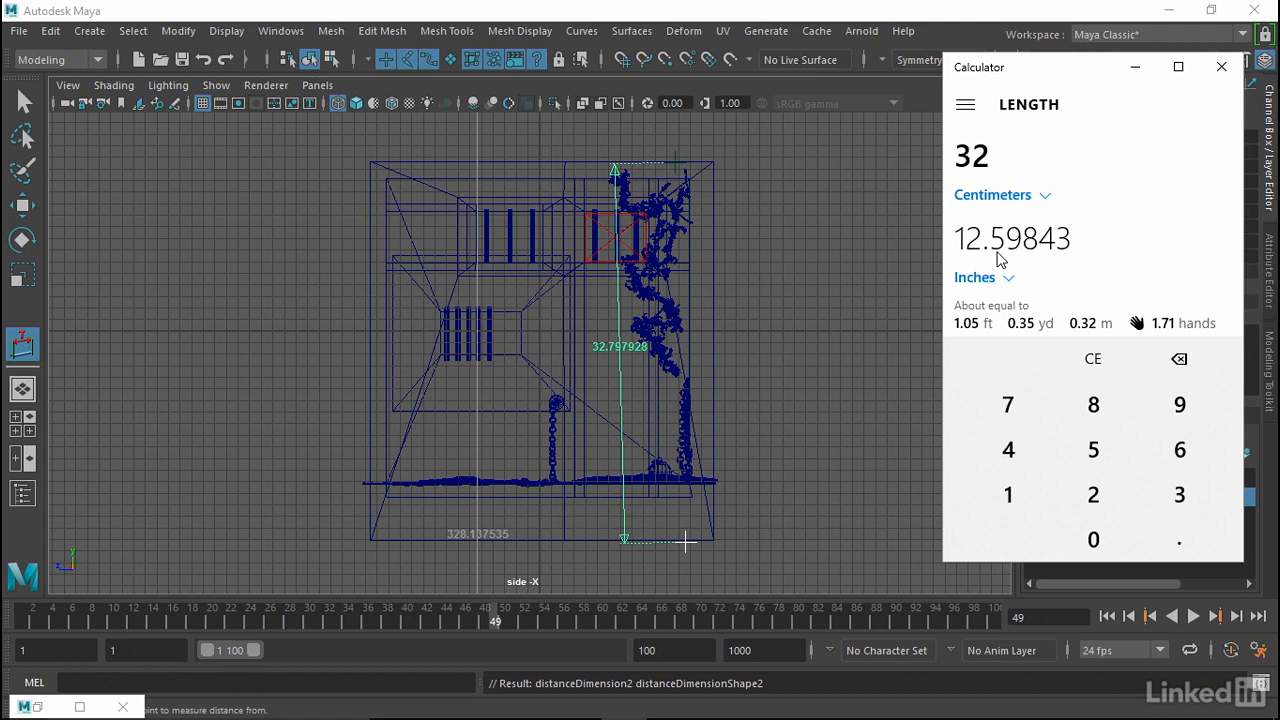
click(763, 82)
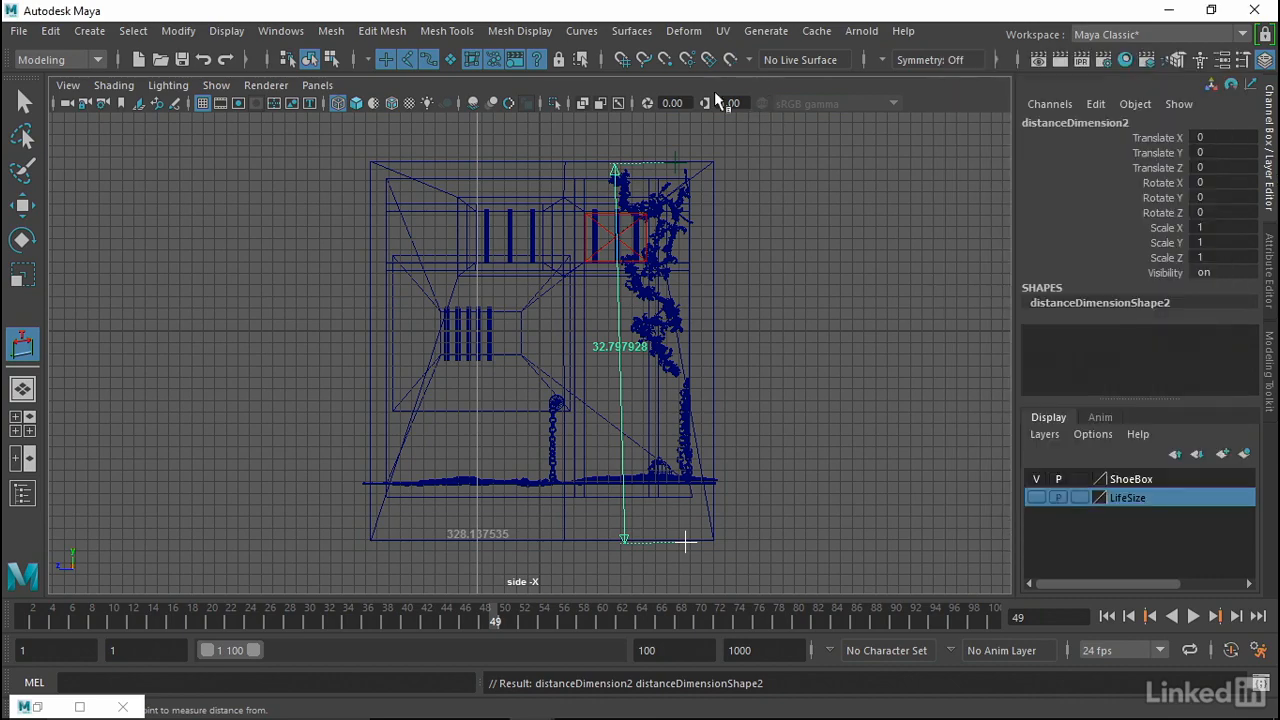
- Examine the shoebox room's interior with smooth shading in the perspective view, facing the corner with the chains and barred windows
key(space)
drag(610, 285, 609, 246)
alt+drag(558, 302, 632, 270)
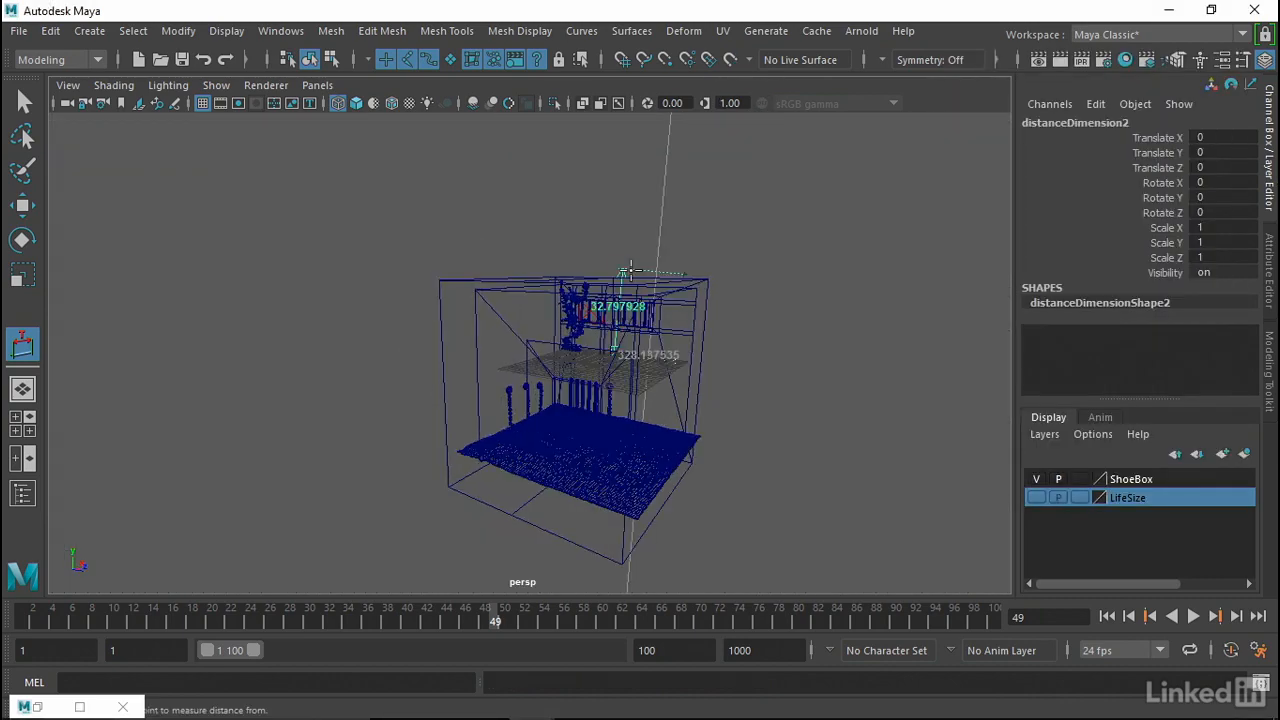
alt+right_drag(366, 398, 521, 444)
alt+right_drag(383, 366, 566, 346)
alt+drag(566, 346, 523, 315)
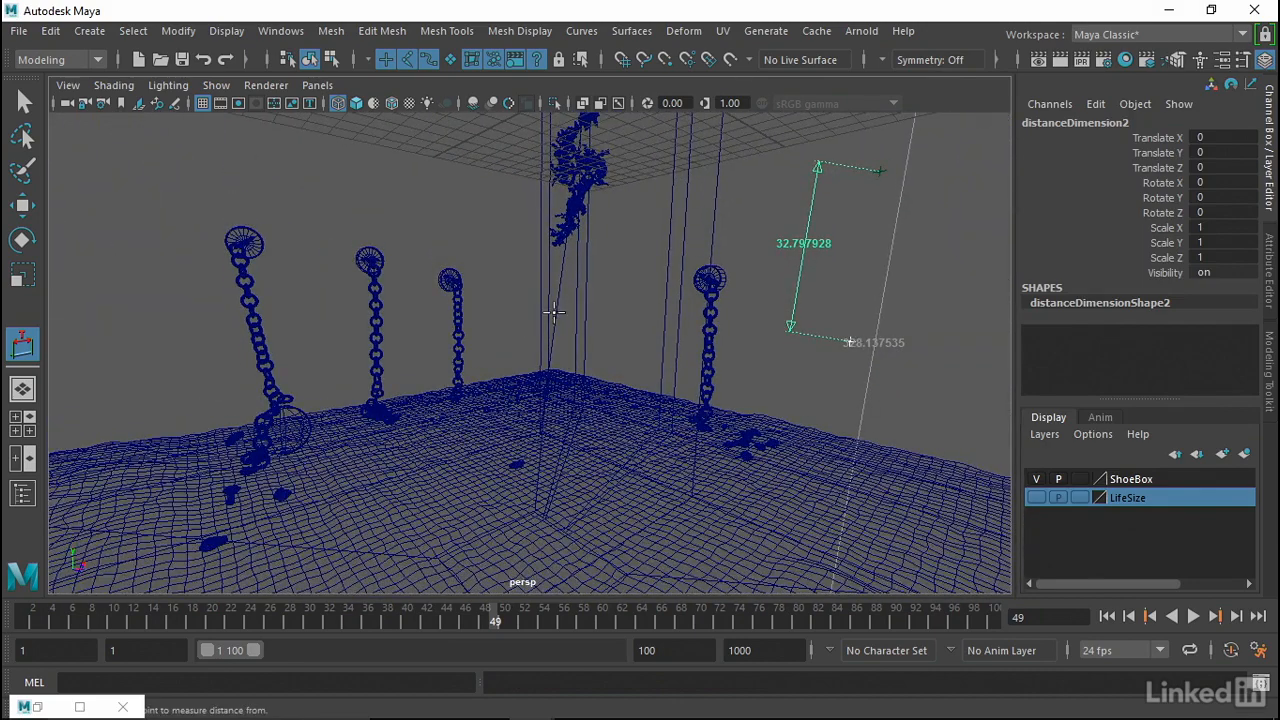
key(5)
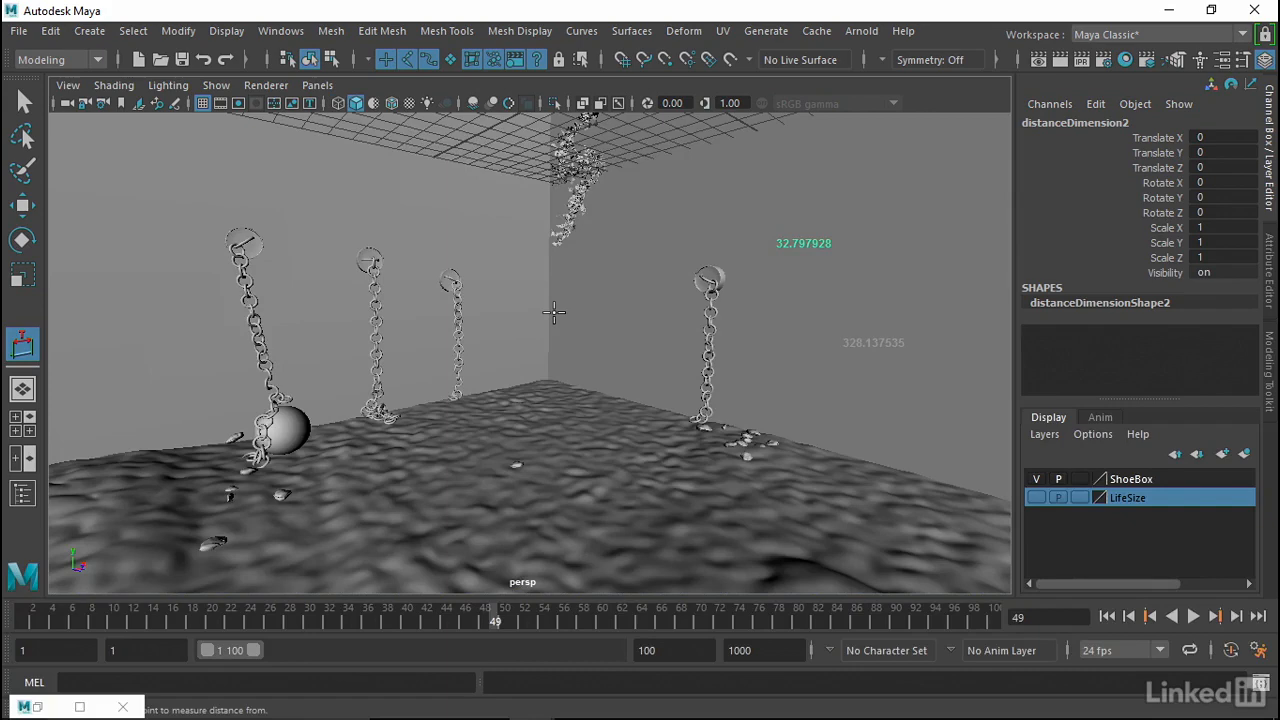
alt+drag(554, 313, 500, 319)
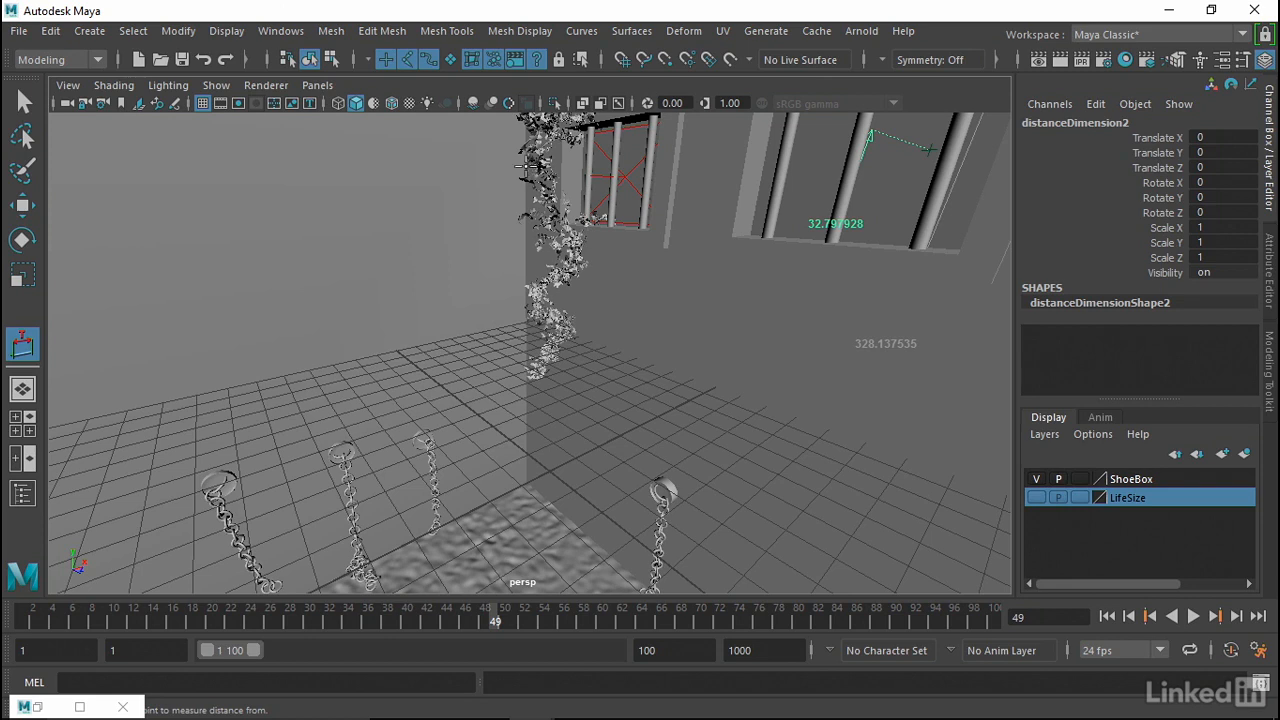
- Open the Render View, enlarge its window, and compare the stored Arnold renders of the room
click(1038, 60)
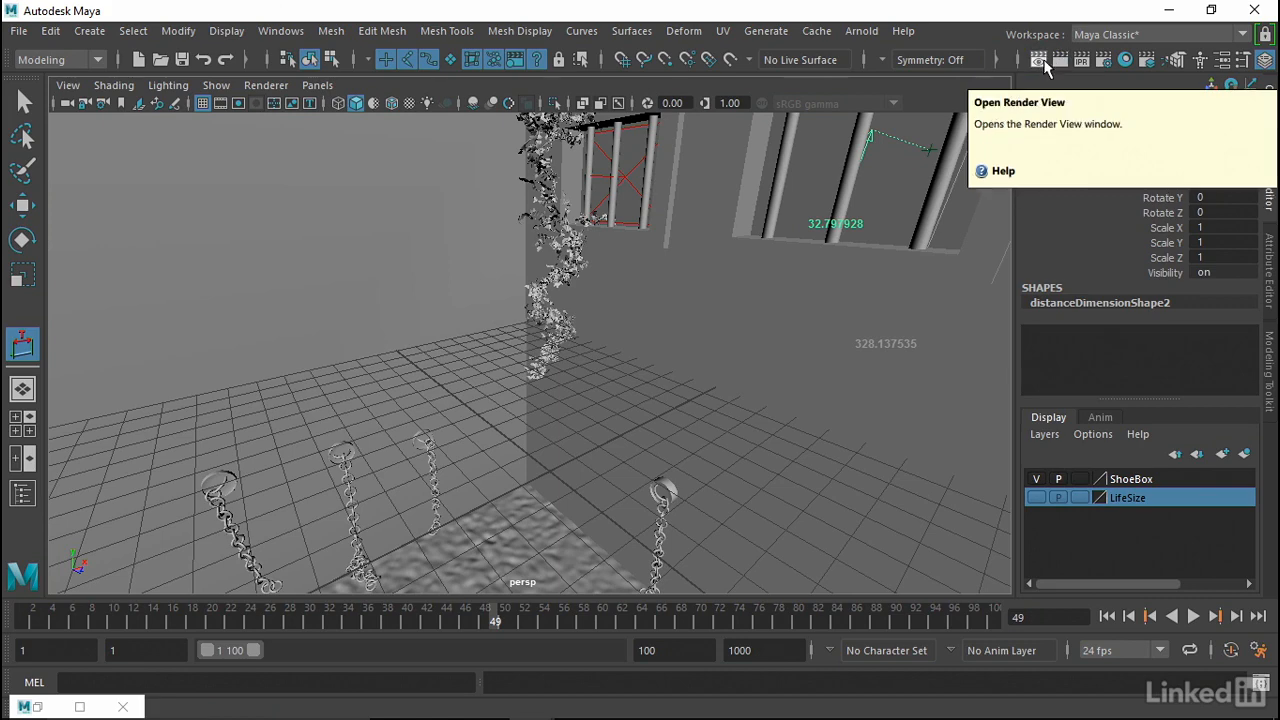
click(1045, 66)
drag(393, 137, 426, 98)
drag(562, 472, 1138, 668)
drag(790, 102, 793, 72)
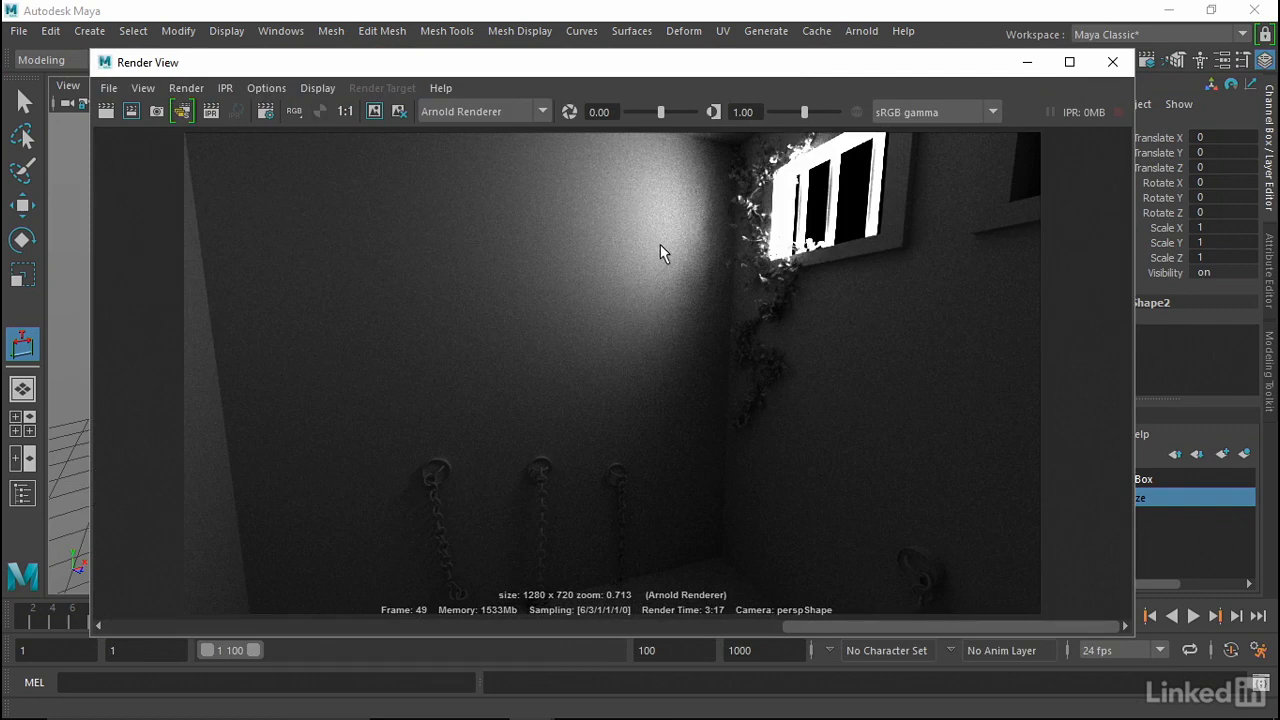
drag(822, 621, 482, 624)
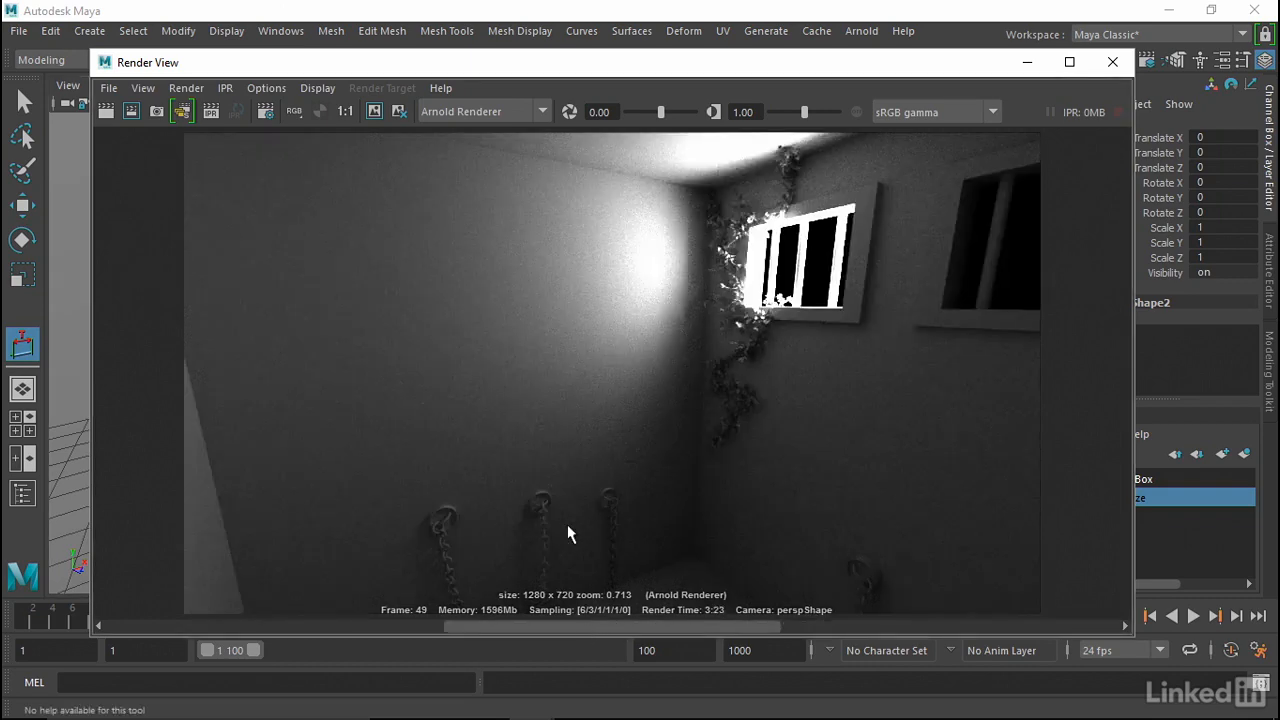